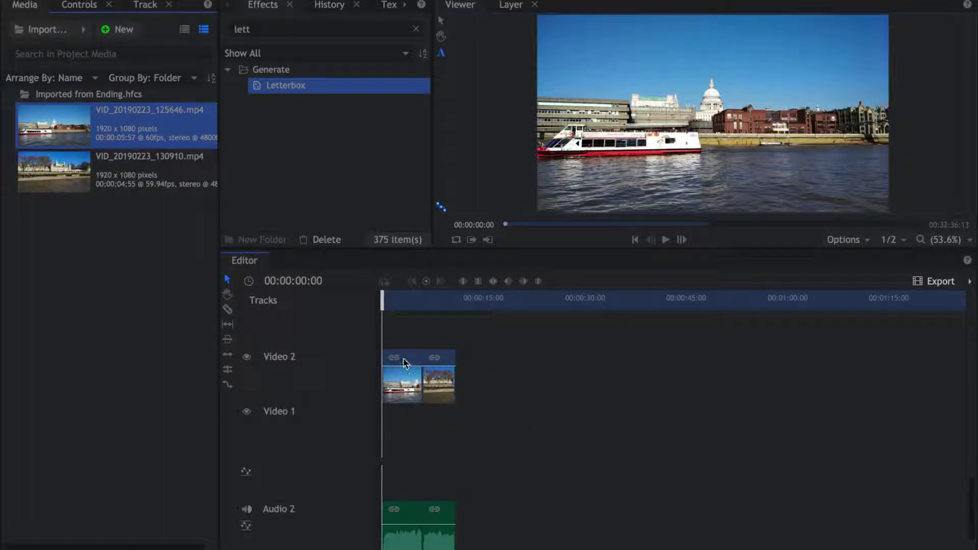
# Drop the Letterbox effect onto the first river clip on Video 2, then scrub to 00:00:03:32
pyautogui.click(417, 29)
pyautogui.write('l')
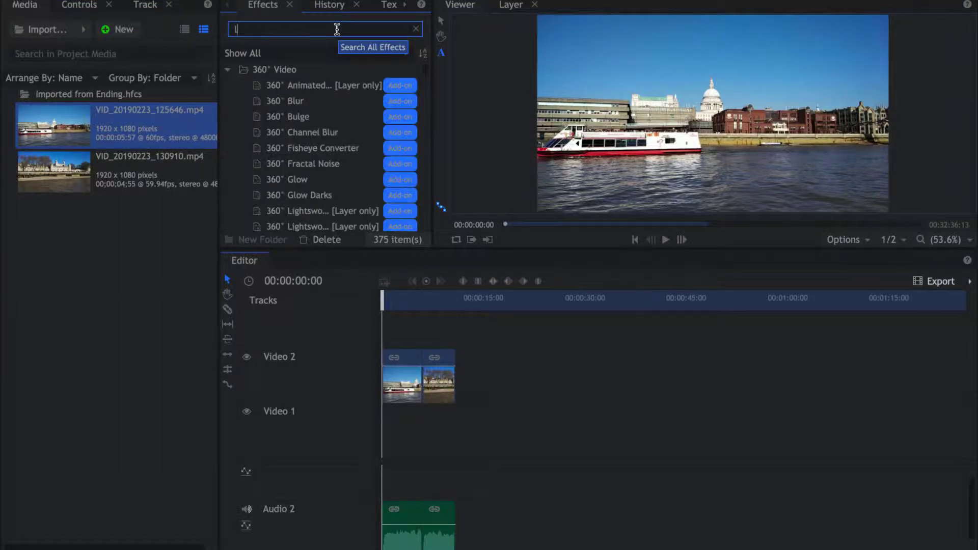
pyautogui.write('etter')
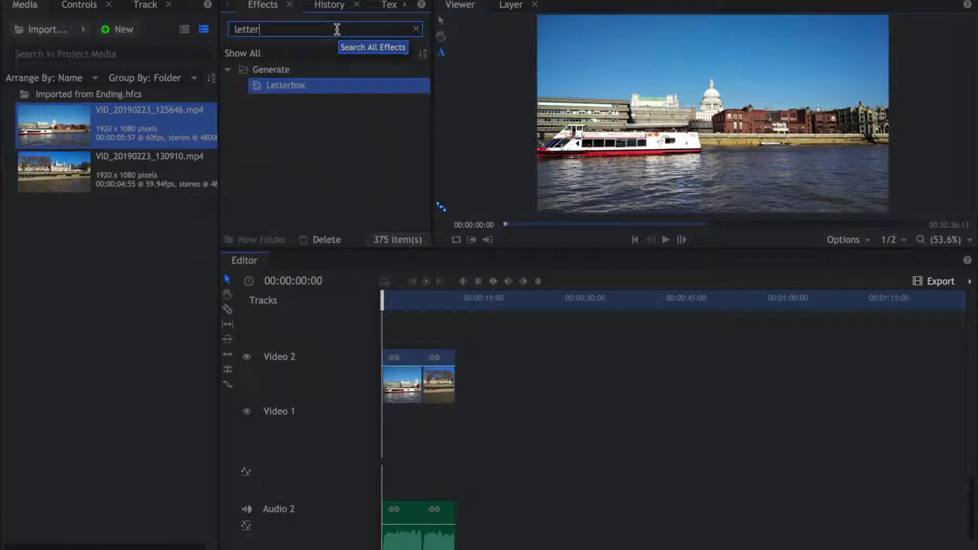
pyautogui.click(293, 90)
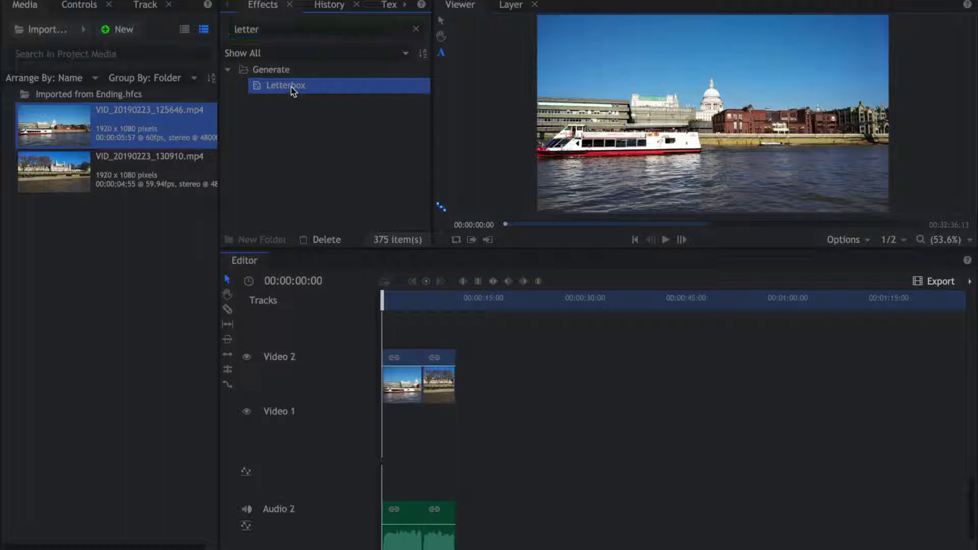
pyautogui.click(405, 359)
pyautogui.moveTo(406, 359); pyautogui.dragTo(405, 359)
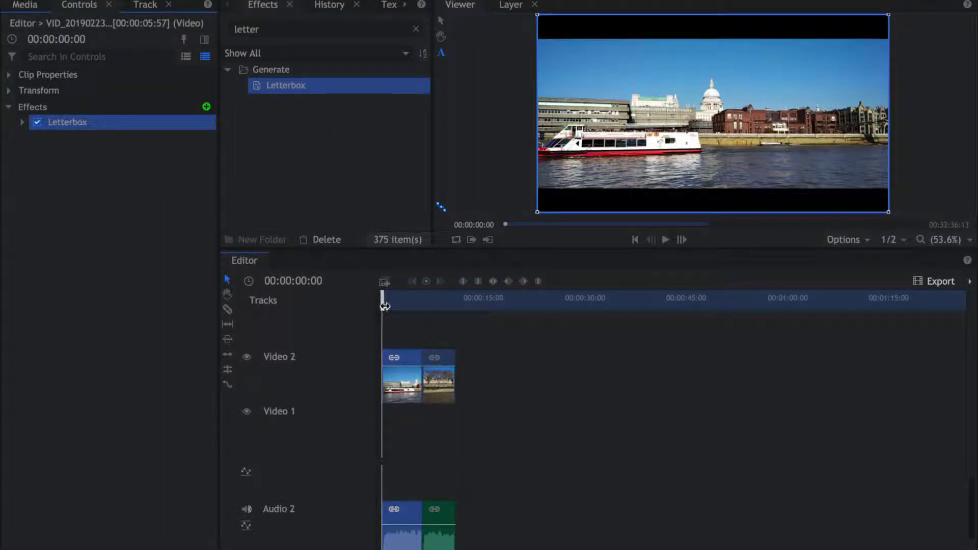
pyautogui.moveTo(383, 297); pyautogui.dragTo(408, 299)
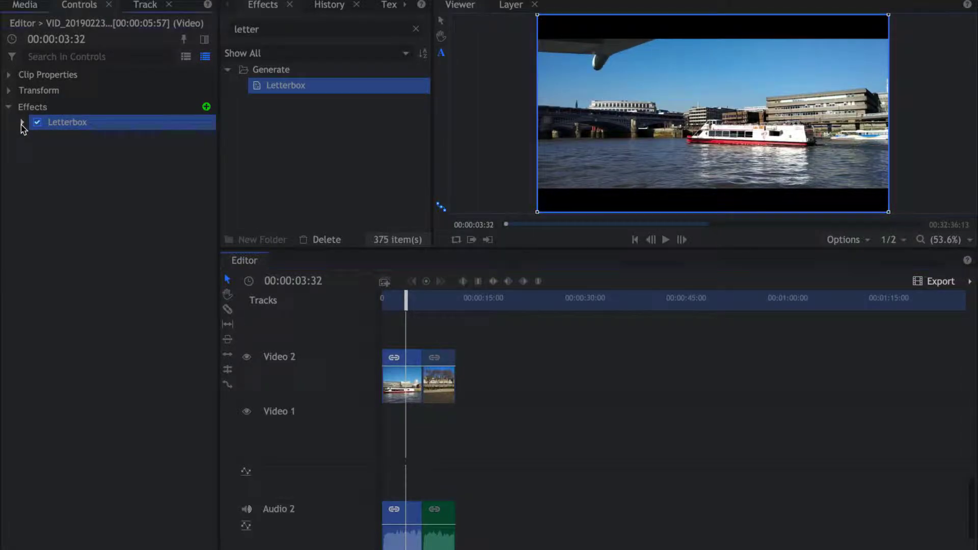
# Expand the Letterbox settings, try 4:3 and 16:9, then settle on a 2.35:1 aspect ratio
pyautogui.click(22, 123)
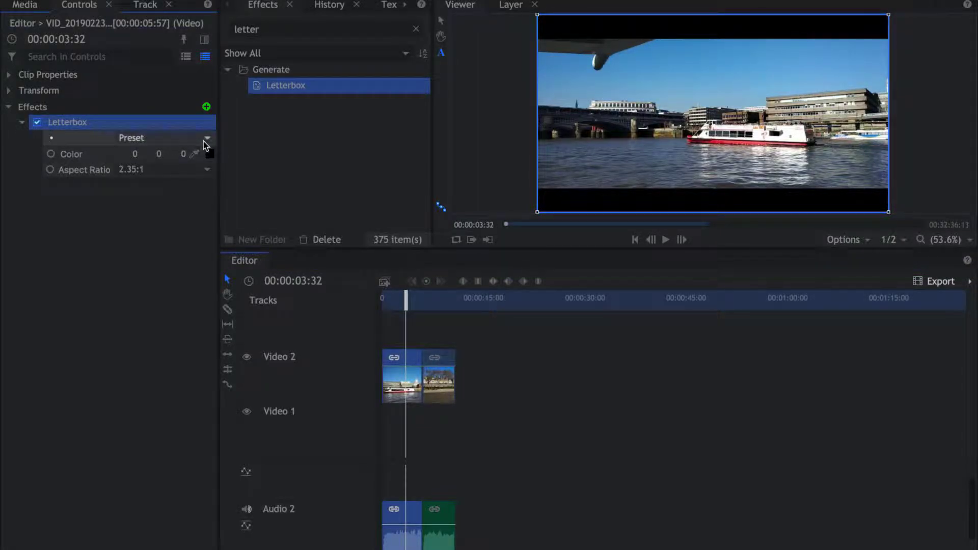
pyautogui.click(204, 140)
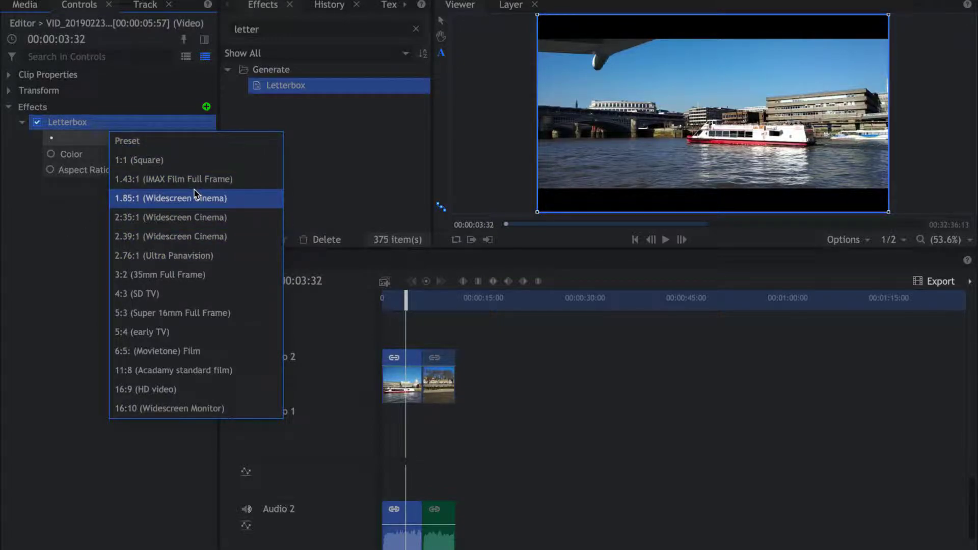
pyautogui.click(83, 218)
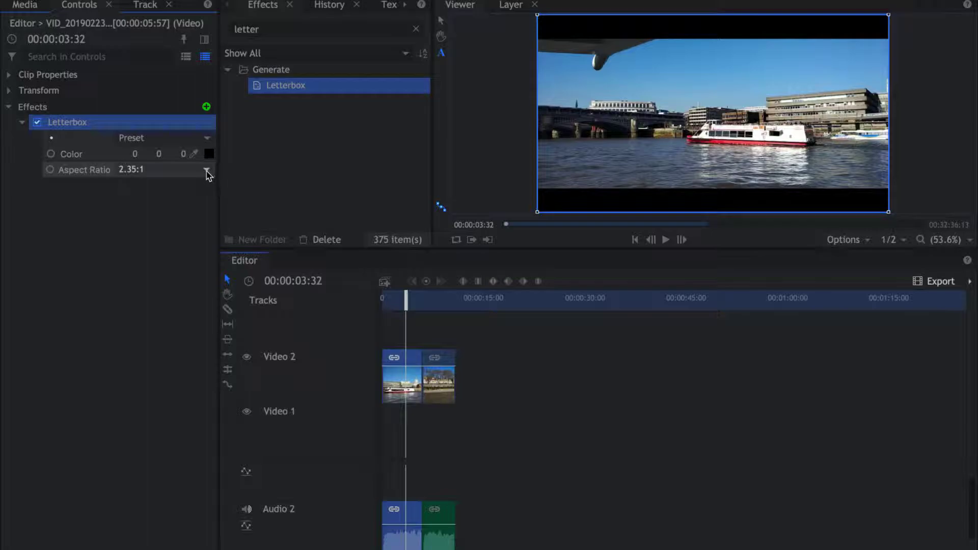
pyautogui.click(207, 171)
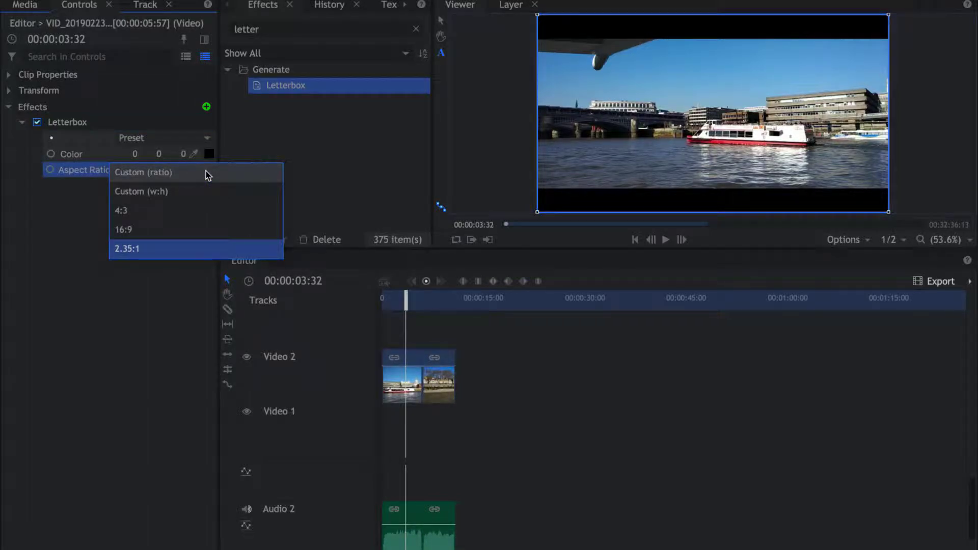
pyautogui.click(150, 217)
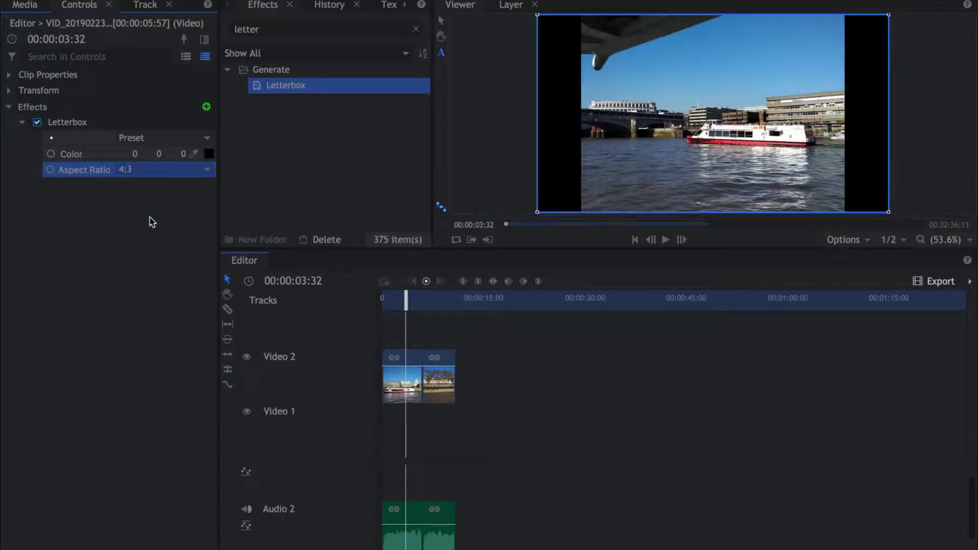
pyautogui.click(198, 170)
pyautogui.click(153, 234)
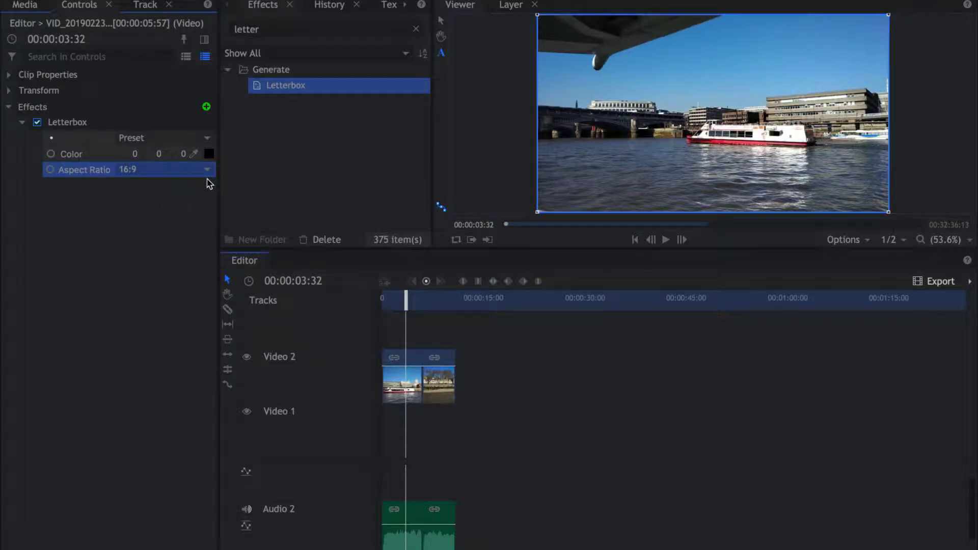
pyautogui.click(207, 171)
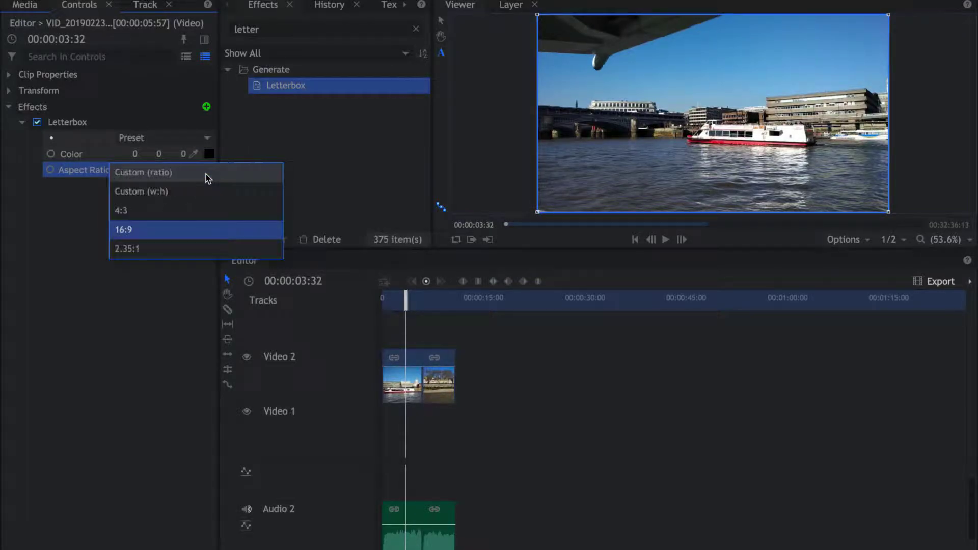
pyautogui.click(151, 253)
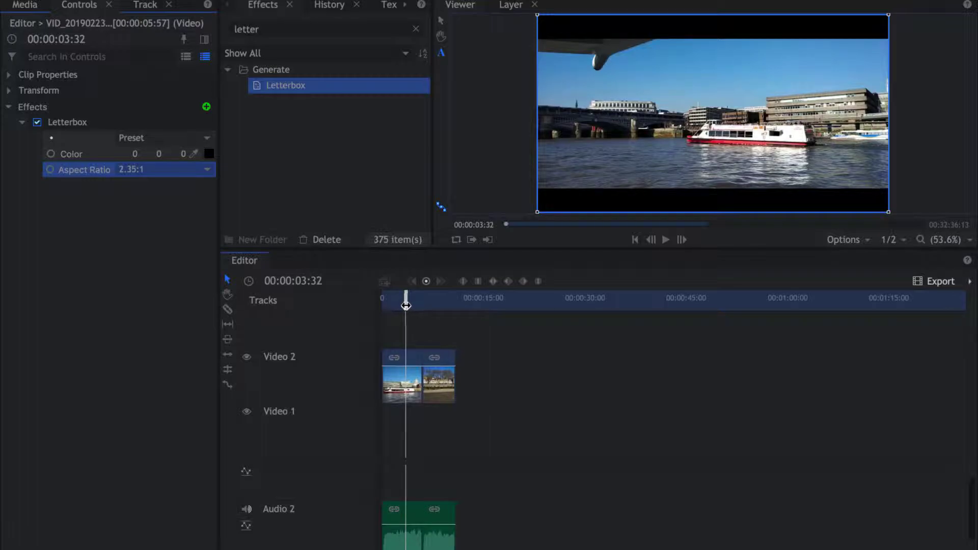
# Scrub into the castle clip, enlarge the preview, and drop Letterbox onto the second clip
pyautogui.moveTo(407, 305); pyautogui.dragTo(421, 308)
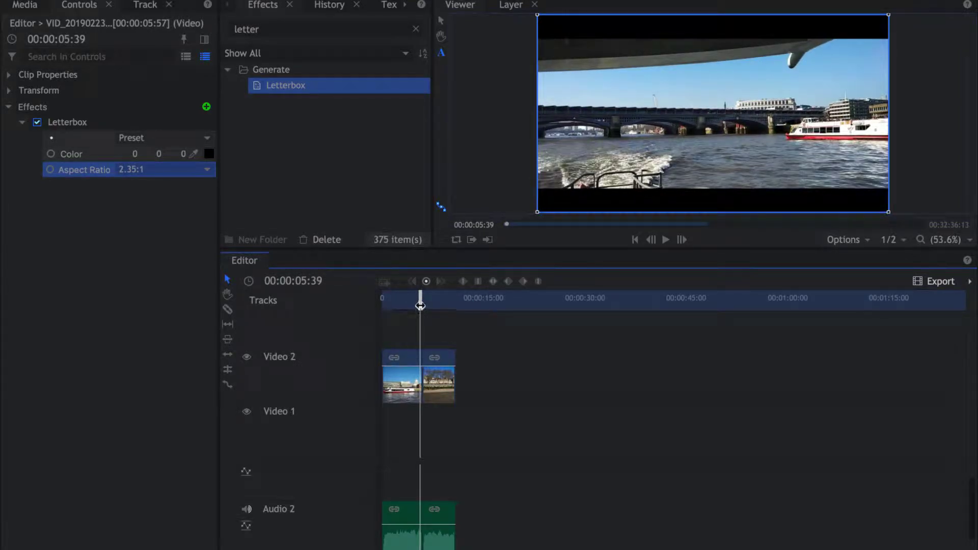
pyautogui.moveTo(420, 307)
pyautogui.mouseDown()
pyautogui.moveTo(445, 309)
pyautogui.moveTo(436, 309)
pyautogui.mouseUp()
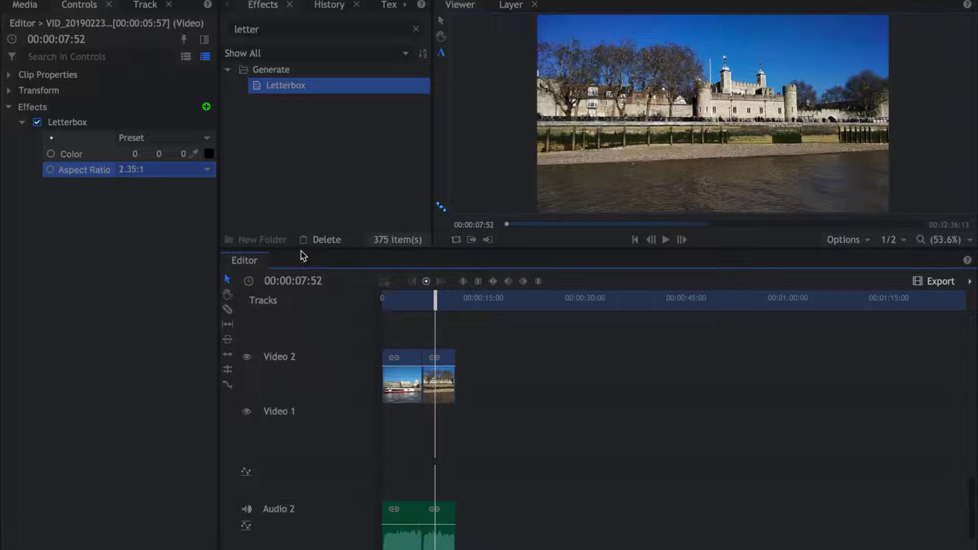
pyautogui.moveTo(300, 250); pyautogui.dragTo(283, 304)
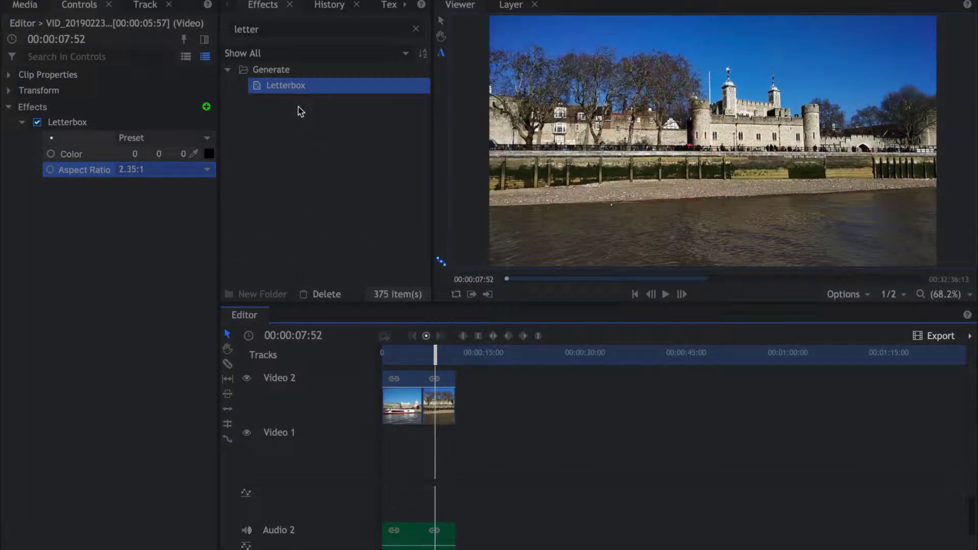
pyautogui.click(298, 96)
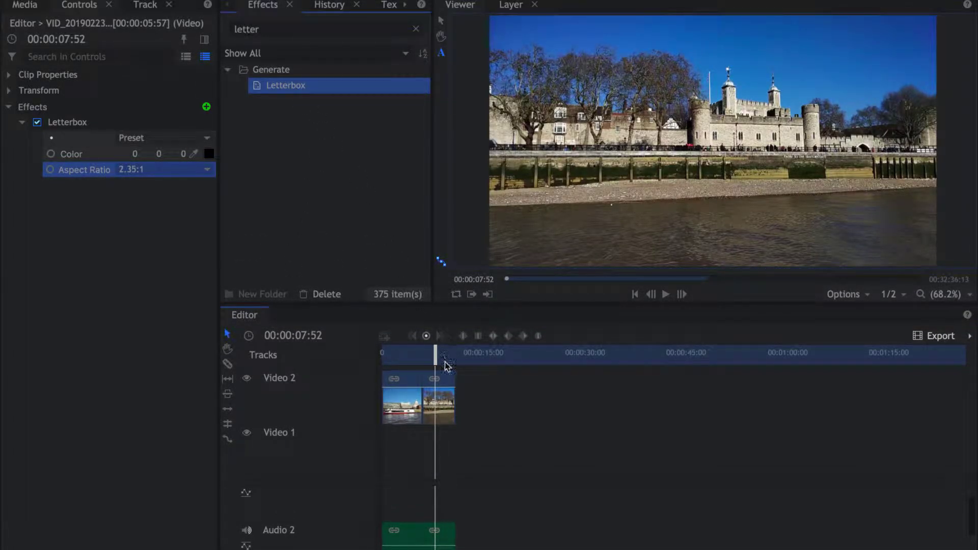
pyautogui.moveTo(434, 317)
pyautogui.mouseDown()
pyautogui.moveTo(444, 377)
pyautogui.moveTo(443, 350)
pyautogui.mouseUp()
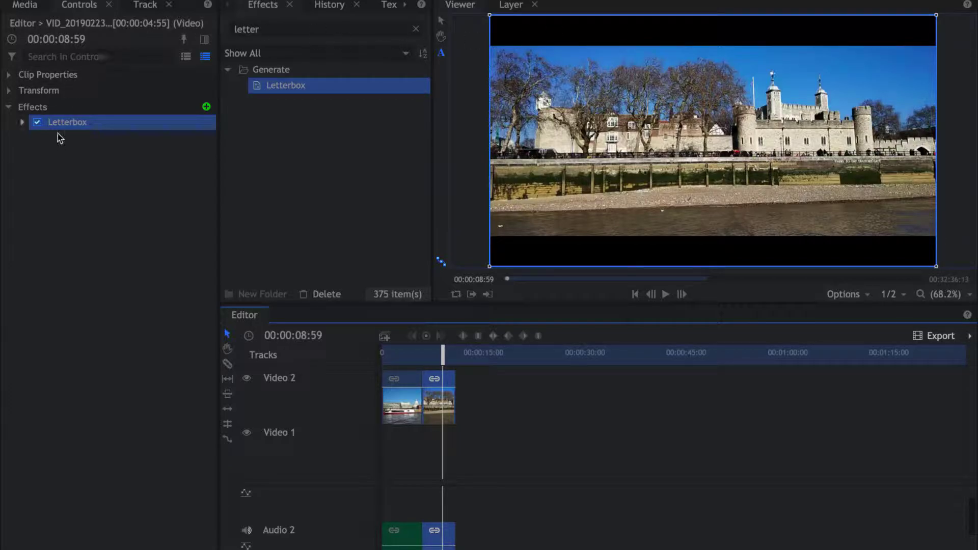
# Switch the castle clip's Letterbox aspect ratio to Custom (w:h), a 16 by 9 ratio with no bars
pyautogui.click(22, 123)
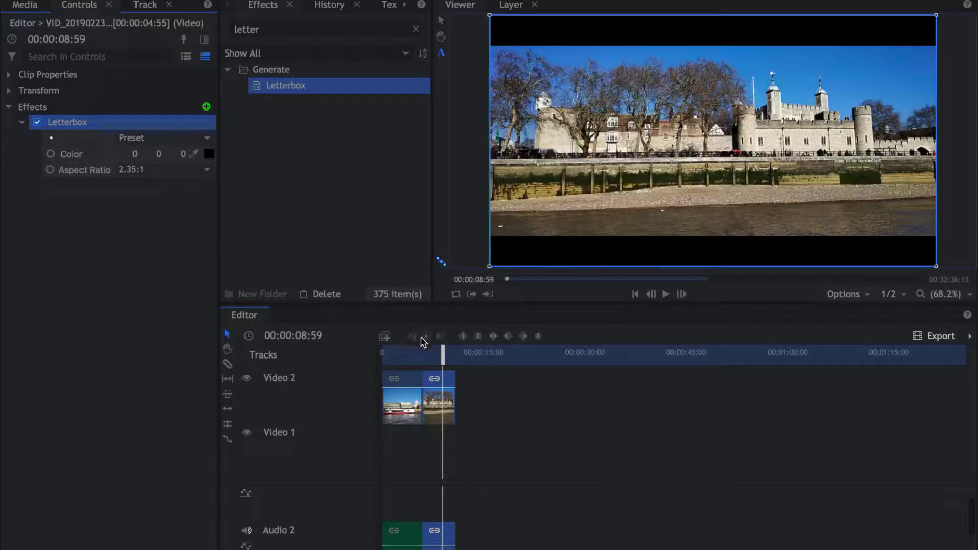
pyautogui.moveTo(445, 361); pyautogui.dragTo(426, 361)
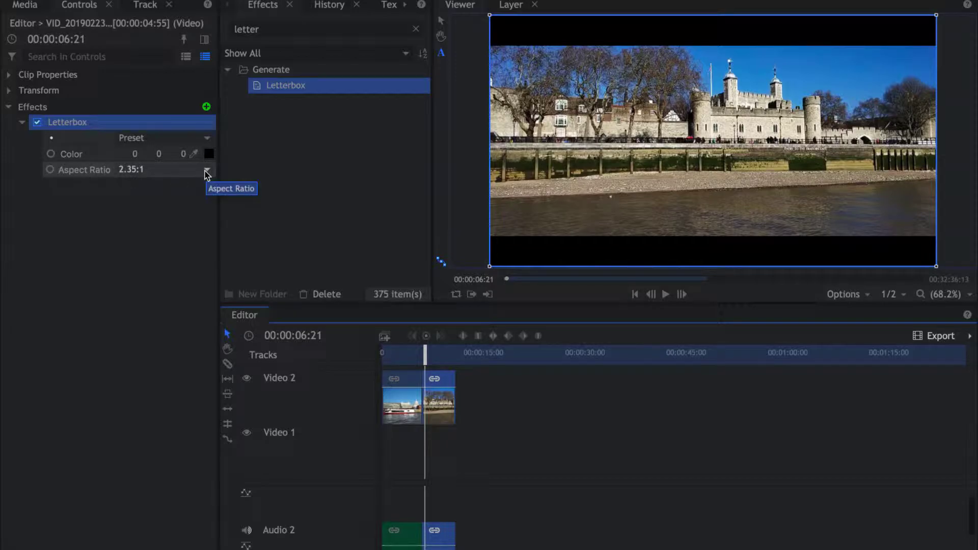
pyautogui.click(206, 171)
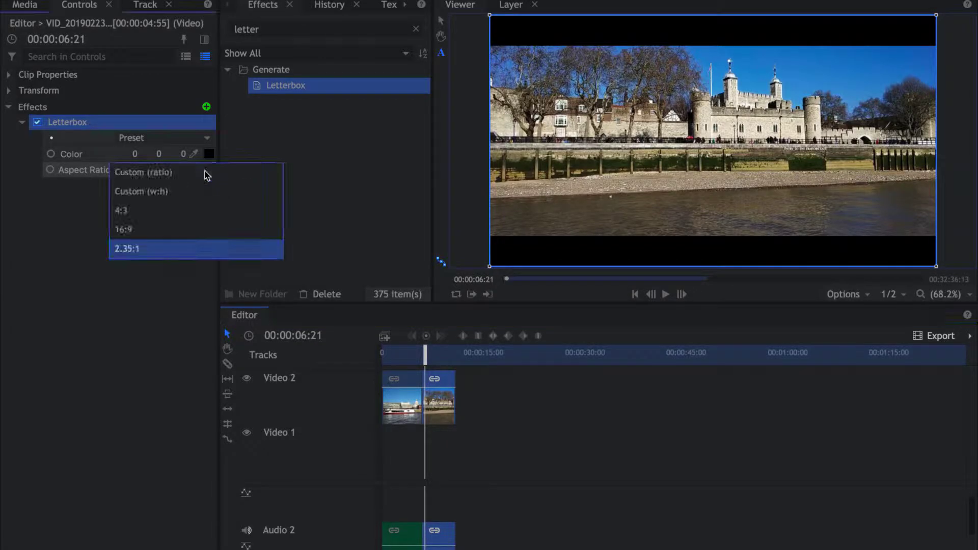
pyautogui.click(171, 192)
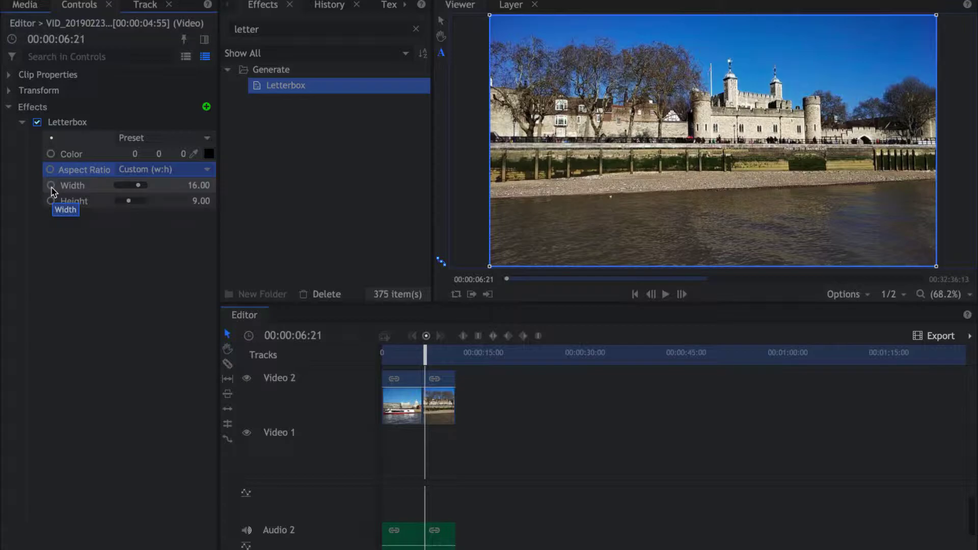
pyautogui.moveTo(425, 354); pyautogui.dragTo(427, 353)
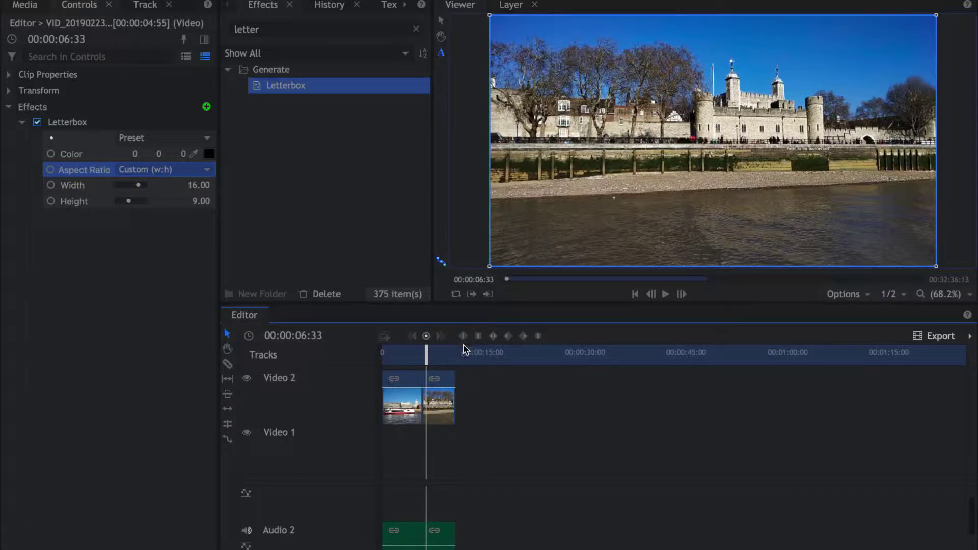
pyautogui.moveTo(429, 352); pyautogui.dragTo(442, 354)
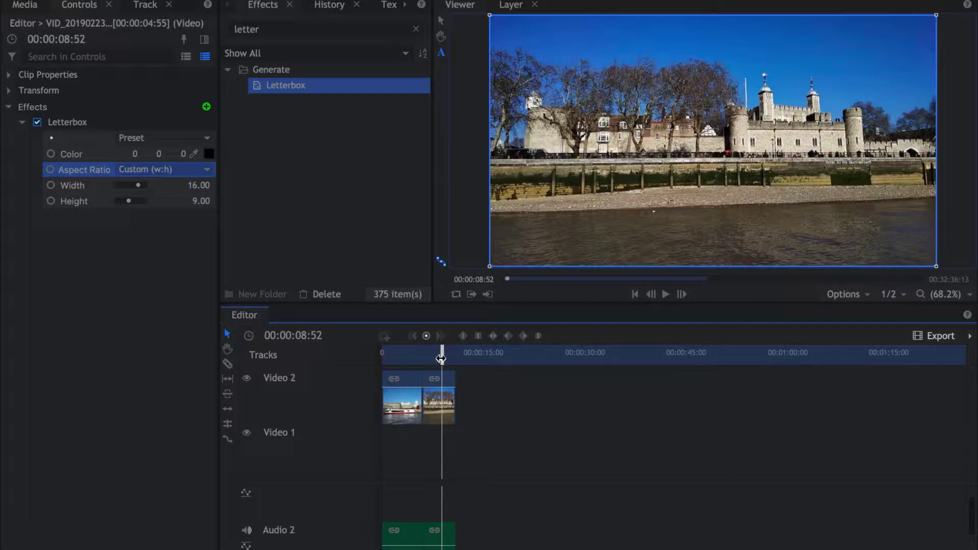
pyautogui.moveTo(442, 358); pyautogui.dragTo(430, 364)
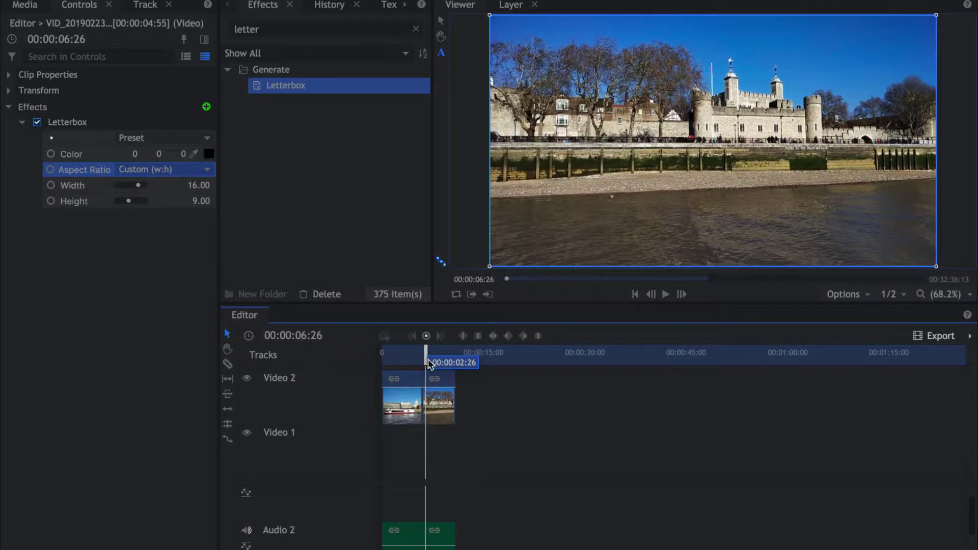
# Keyframe letterbox Width and Height, then at a later frame set Width 20 and Height 6.13
pyautogui.click(53, 188)
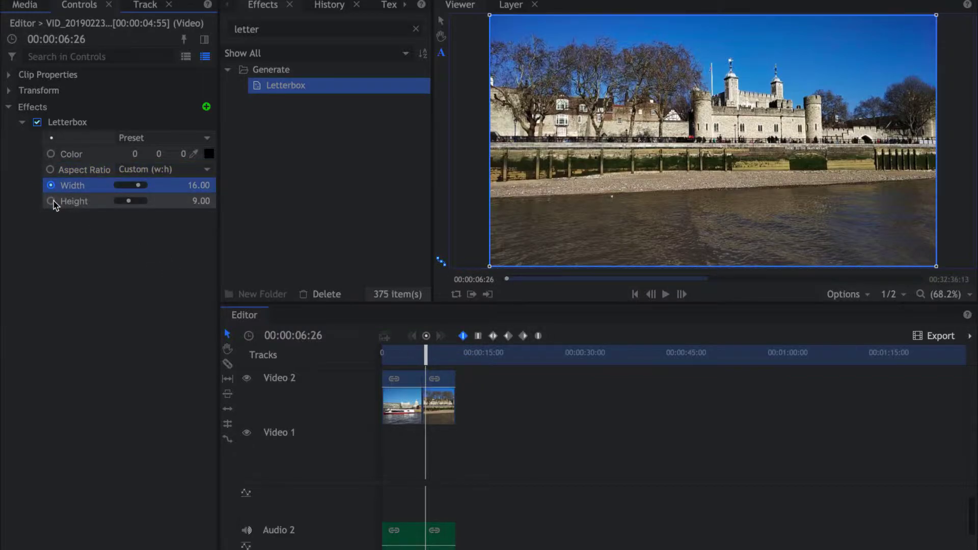
pyautogui.click(51, 202)
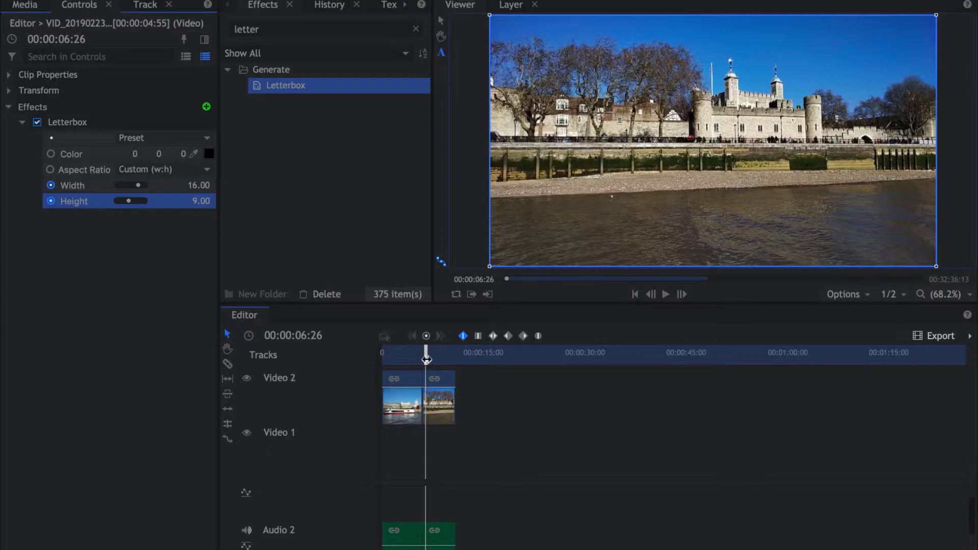
pyautogui.moveTo(426, 359); pyautogui.dragTo(439, 363)
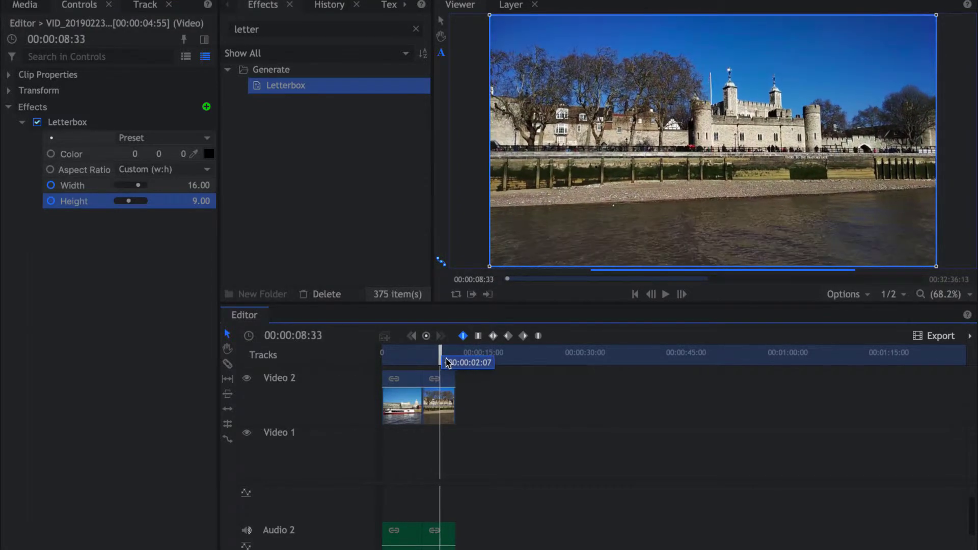
pyautogui.moveTo(447, 363); pyautogui.dragTo(452, 363)
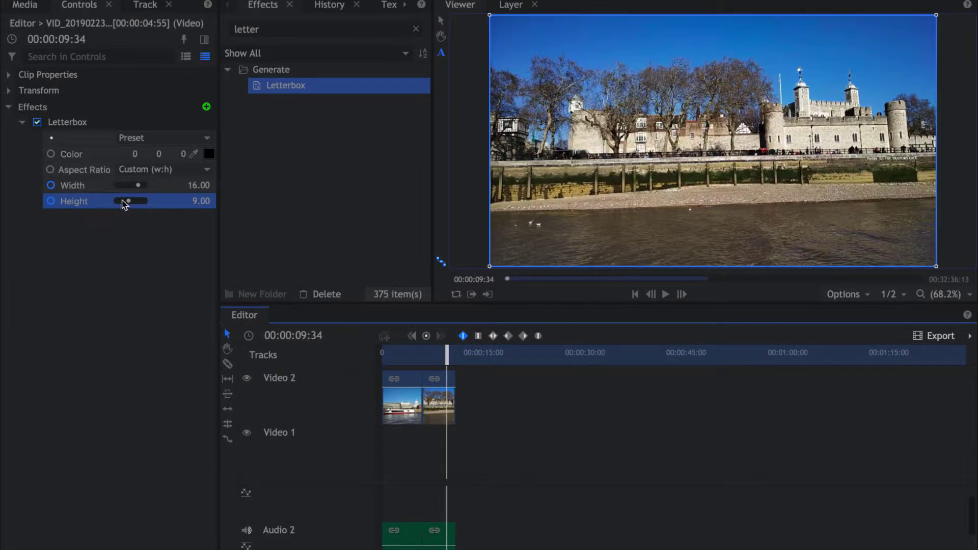
pyautogui.moveTo(137, 186); pyautogui.dragTo(150, 188)
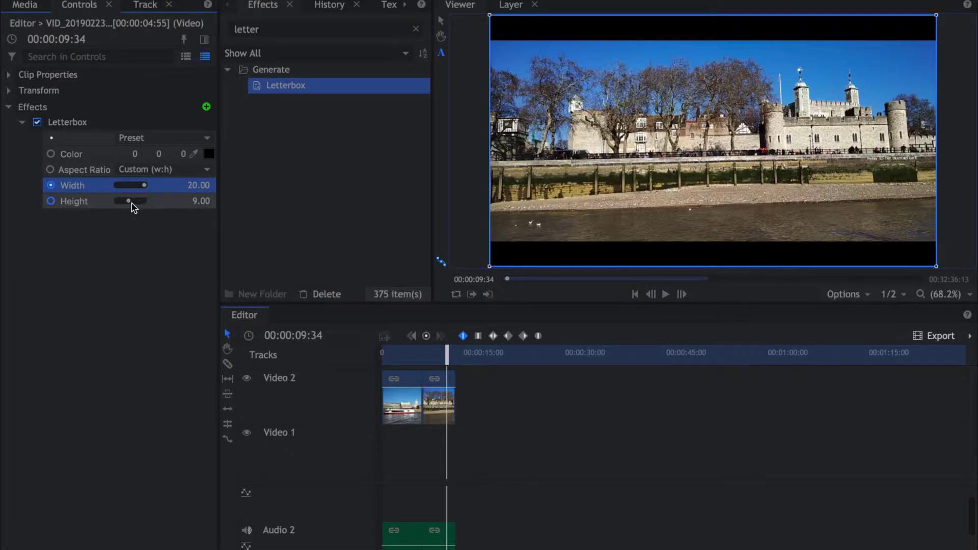
pyautogui.moveTo(130, 202); pyautogui.dragTo(125, 201)
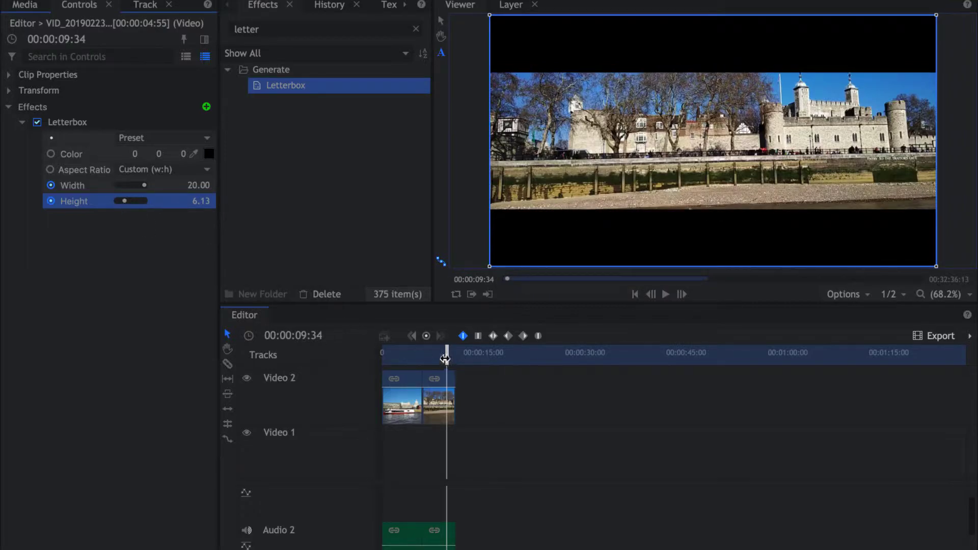
pyautogui.moveTo(445, 359); pyautogui.dragTo(414, 357)
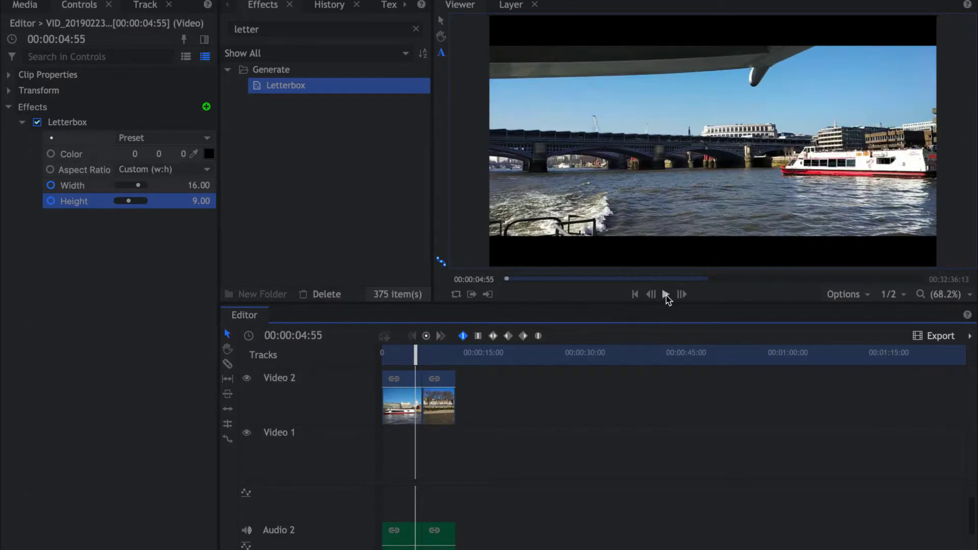
pyautogui.click(666, 295)
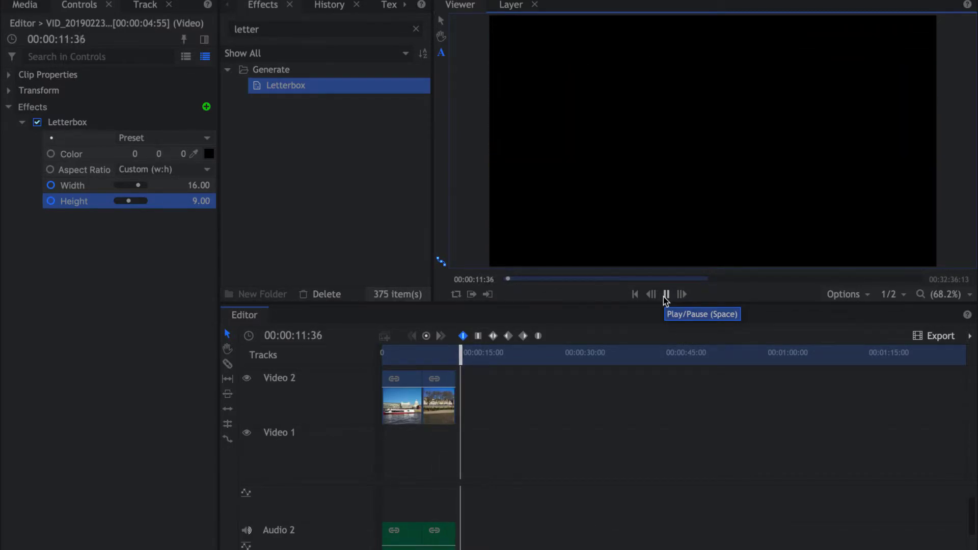
pyautogui.click(665, 297)
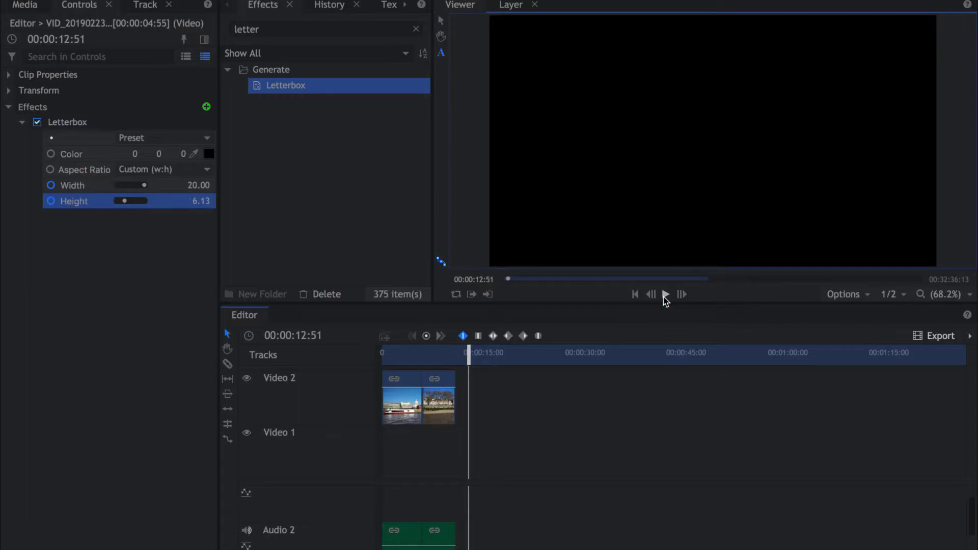
pyautogui.moveTo(457, 363); pyautogui.dragTo(388, 363)
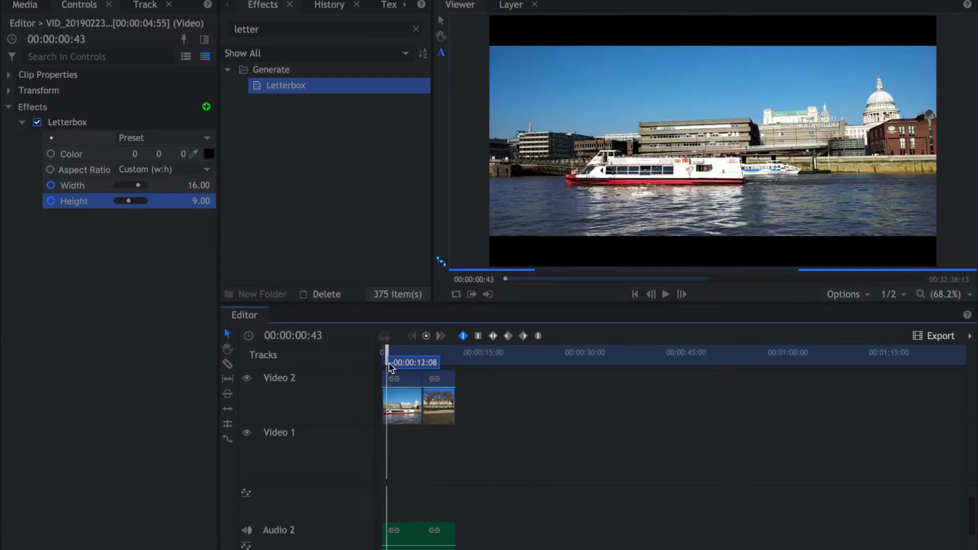